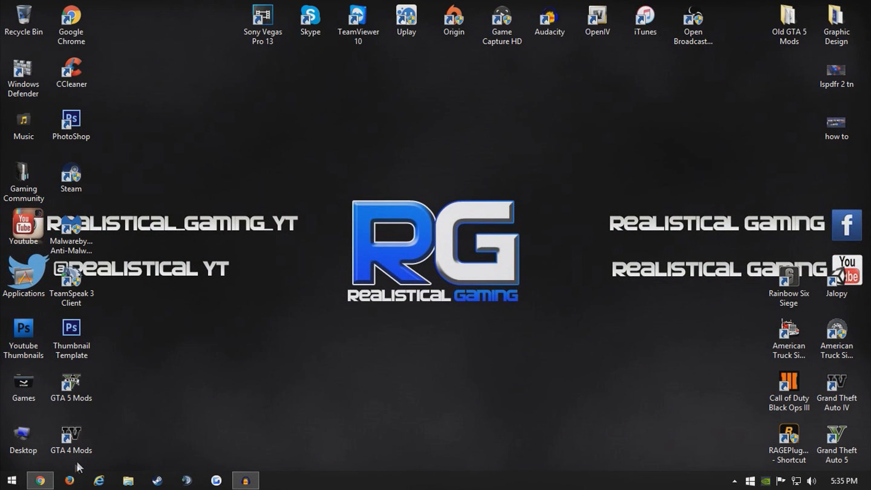
# - Open the LSPD First Response 0.3.1 file page and review its version and description
pyautogui.click(48, 480)
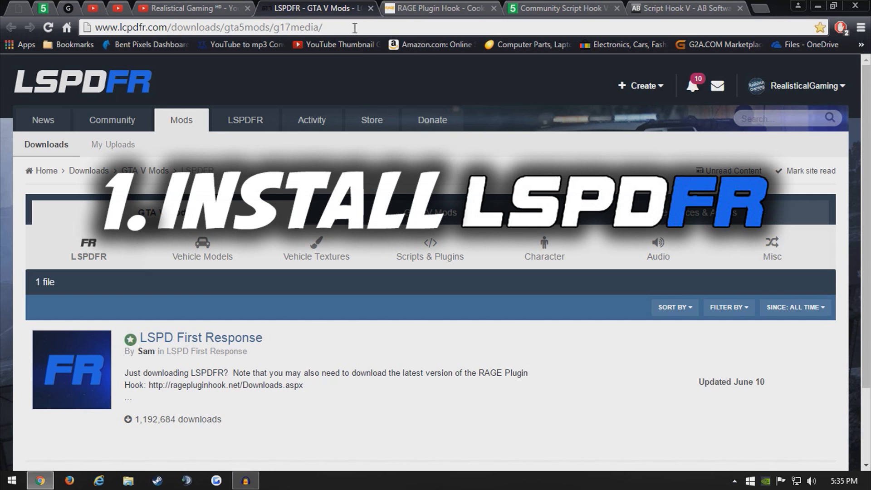
pyautogui.scroll(-2, 194, 321)
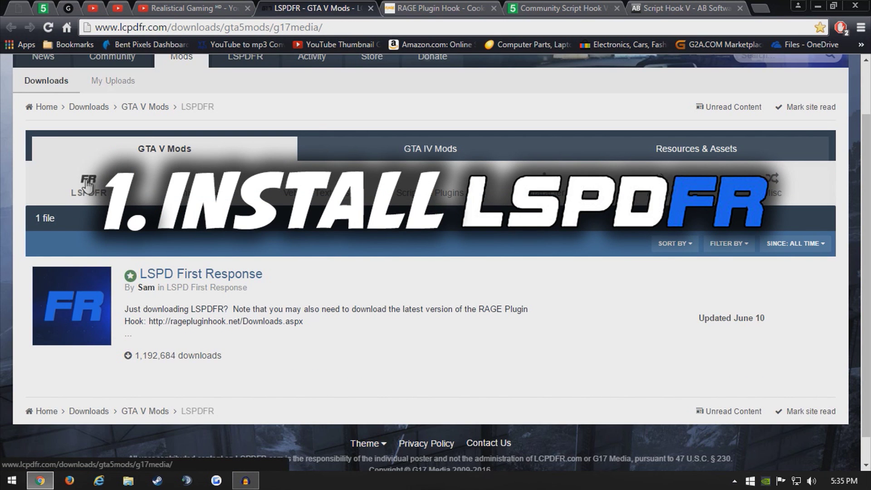
pyautogui.click(204, 277)
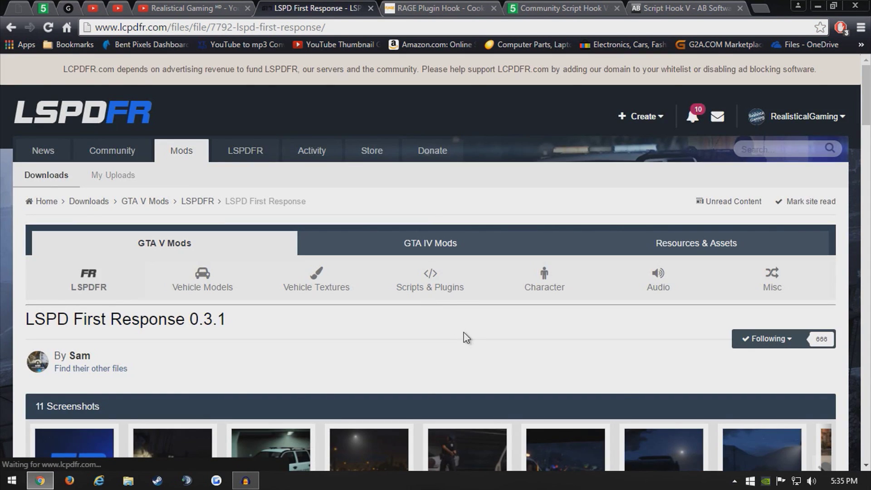
pyautogui.scroll(-10, 467, 338)
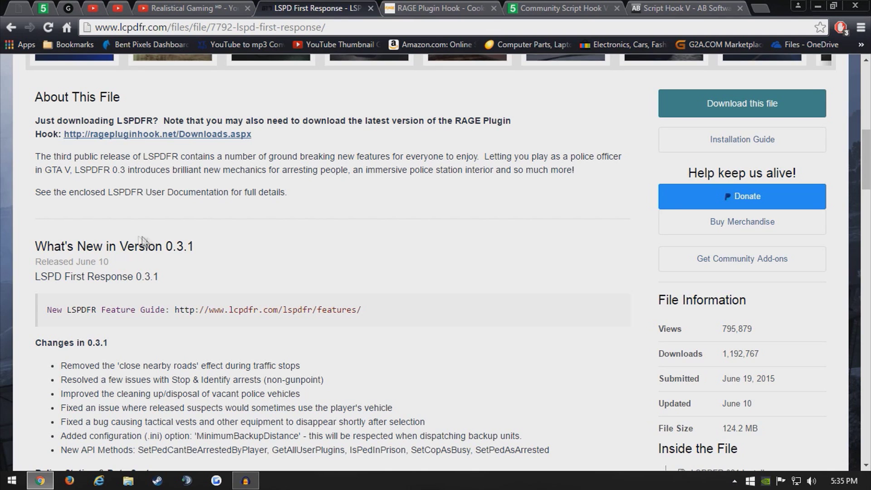
pyautogui.moveTo(149, 247); pyautogui.dragTo(204, 249)
pyautogui.click(205, 249)
pyautogui.scroll(4, 417, 311)
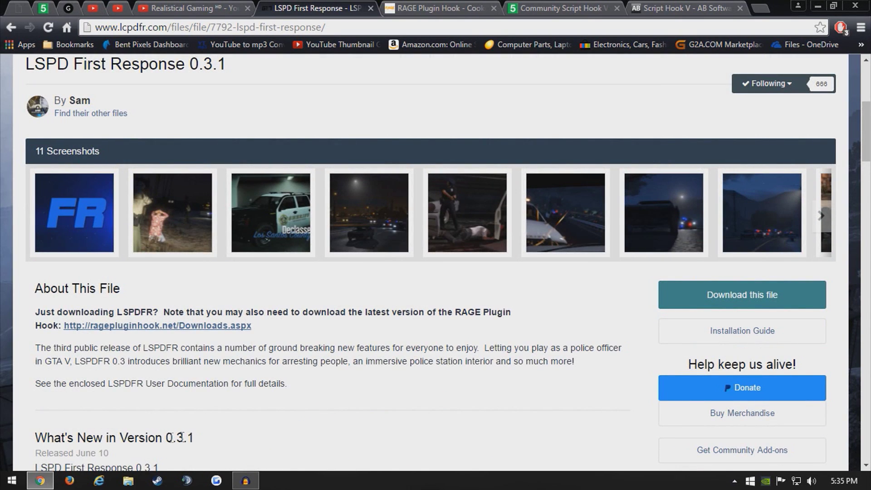
pyautogui.moveTo(45, 438); pyautogui.dragTo(35, 309)
pyautogui.click(182, 442)
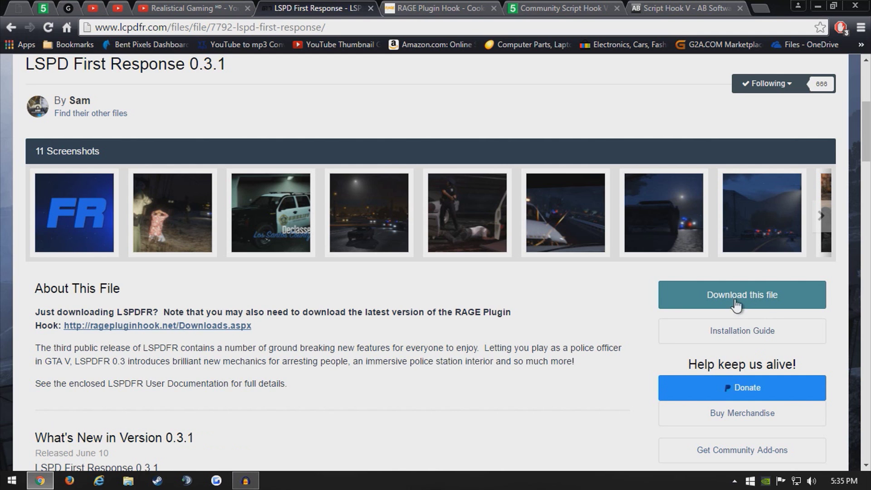
pyautogui.scroll(3, 676, 317)
pyautogui.scroll(-2, 680, 349)
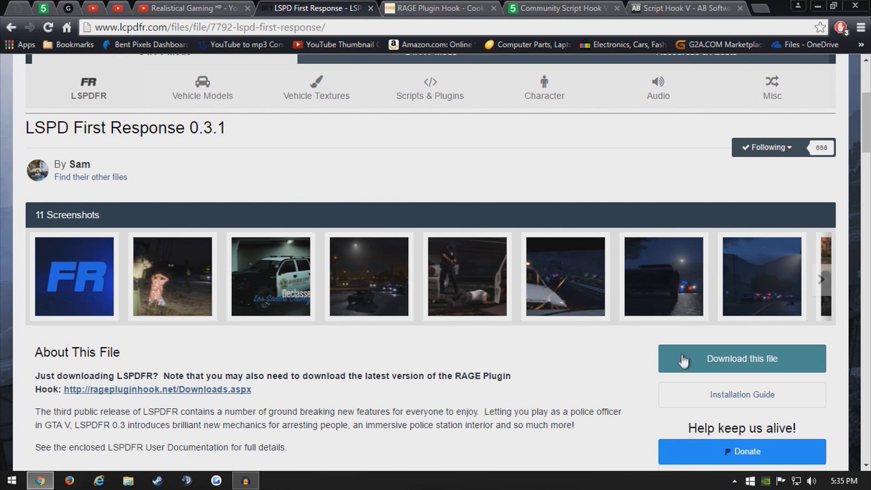
# - Agree to the terms and save LSPDFR 031 Manual Install.zip to Downloads
pyautogui.click(691, 366)
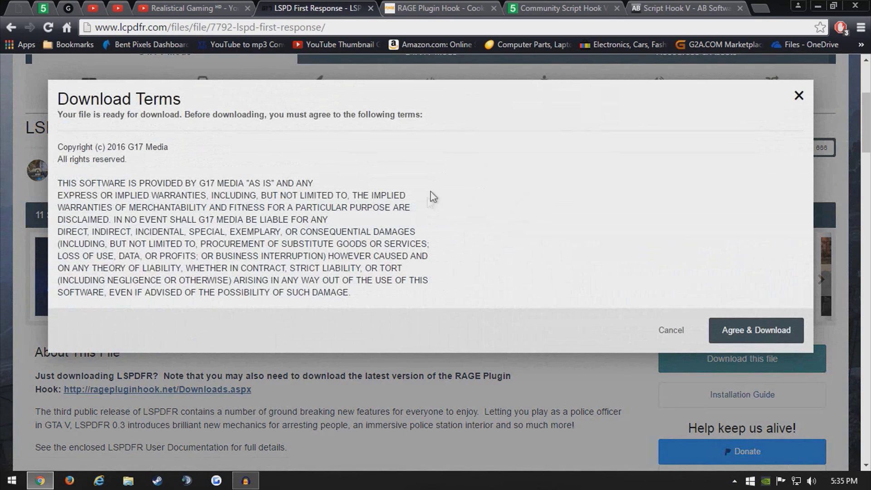
pyautogui.click(774, 331)
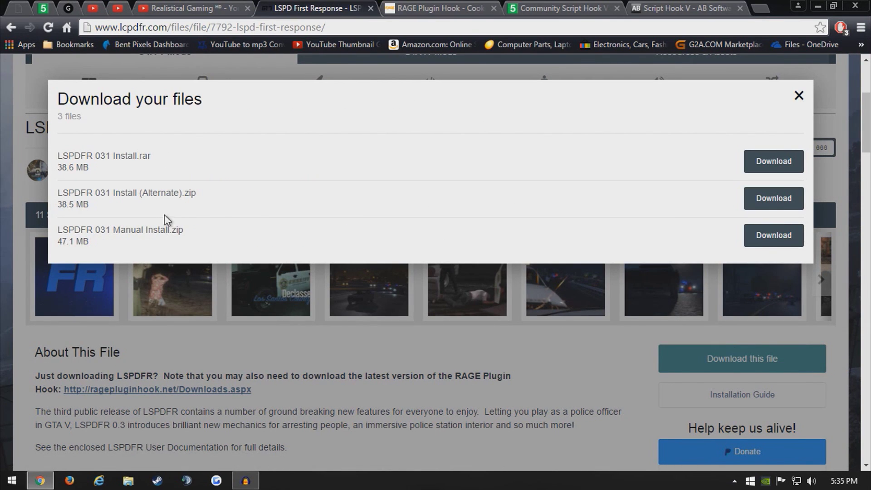
pyautogui.click(766, 236)
pyautogui.click(318, 285)
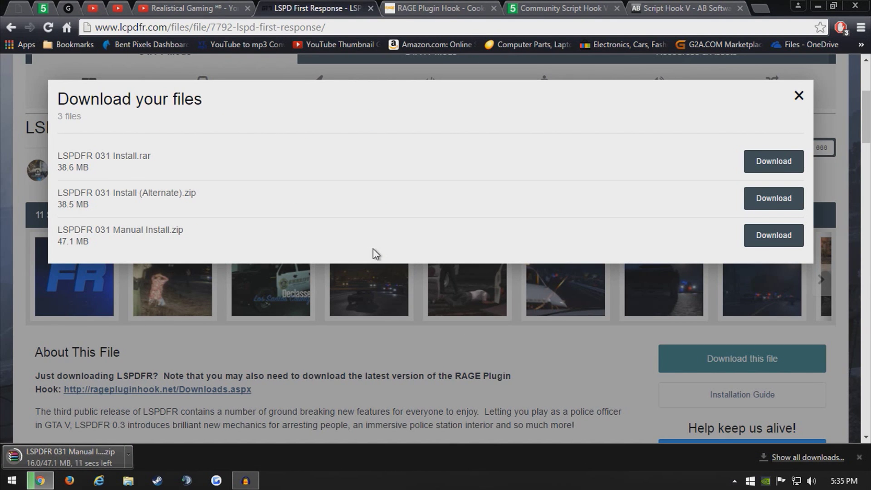
pyautogui.click(429, 5)
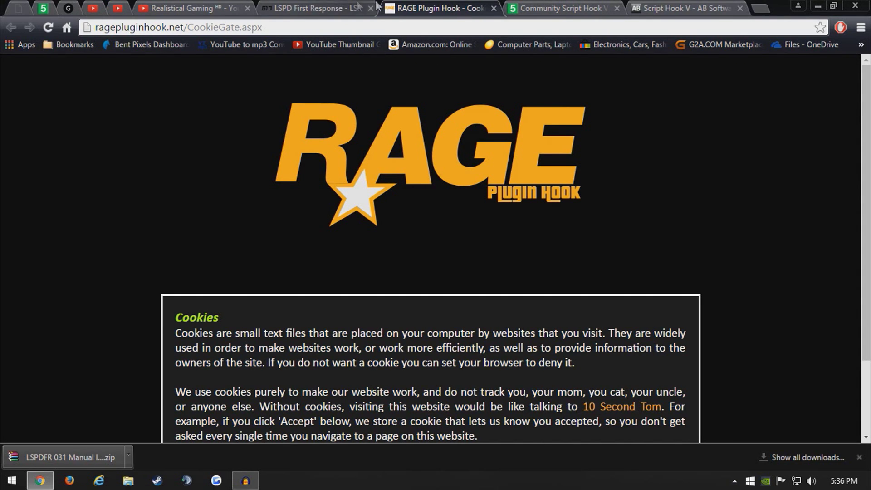
# - Accept the RAGE Plugin Hook site's cookies and go to its Downloads page
pyautogui.scroll(-2, 320, 320)
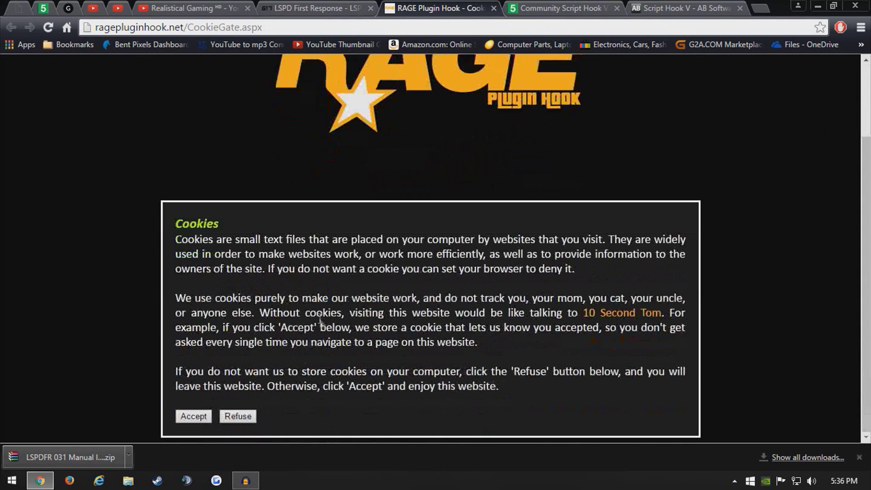
pyautogui.click(194, 416)
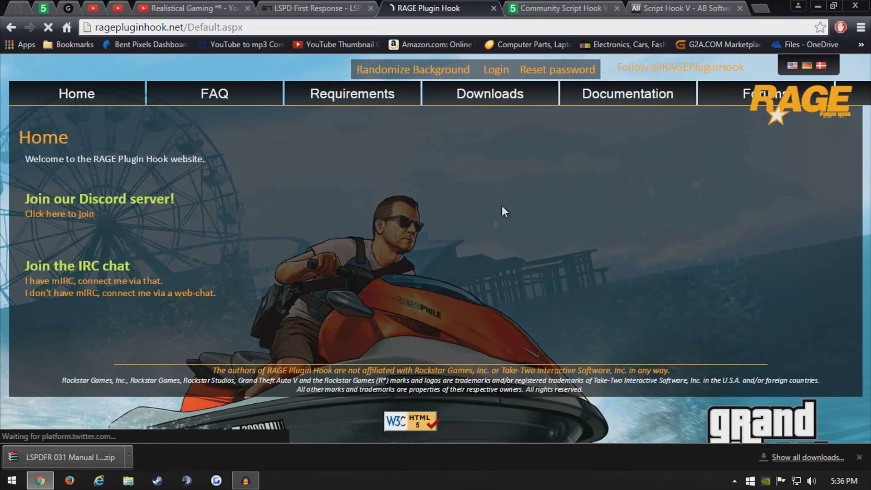
pyautogui.click(483, 96)
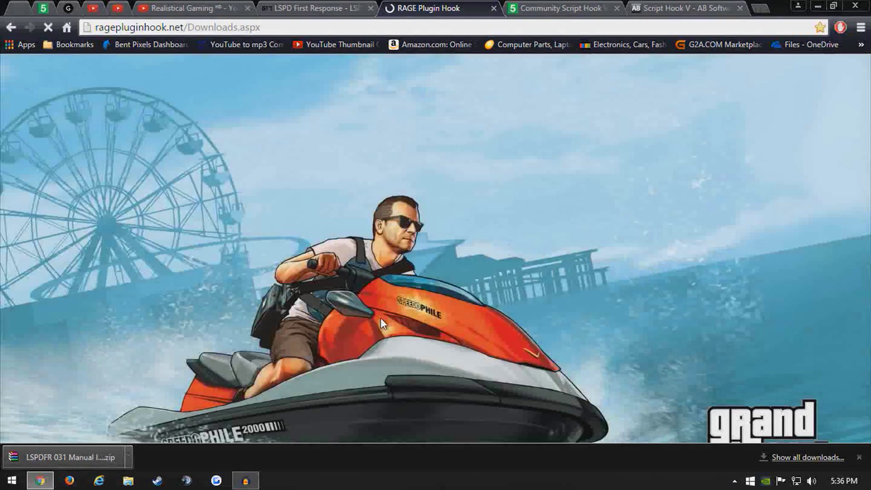
pyautogui.scroll(-3, 270, 253)
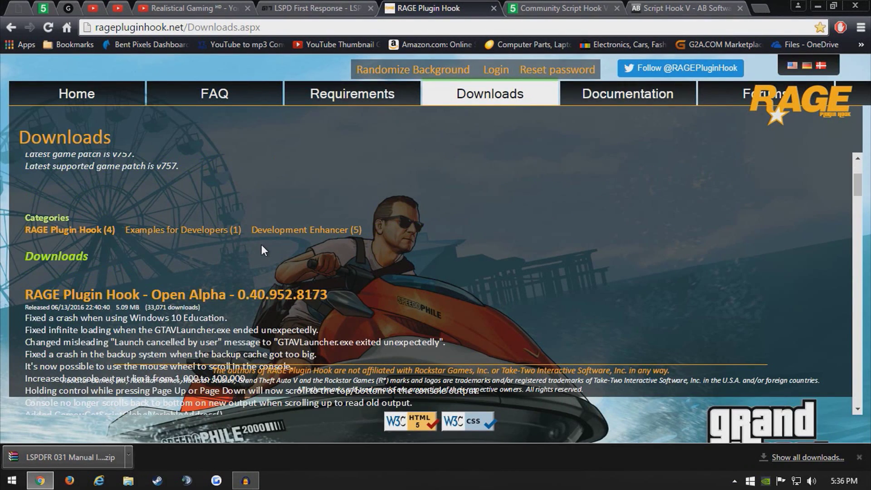
pyautogui.scroll(2, 146, 189)
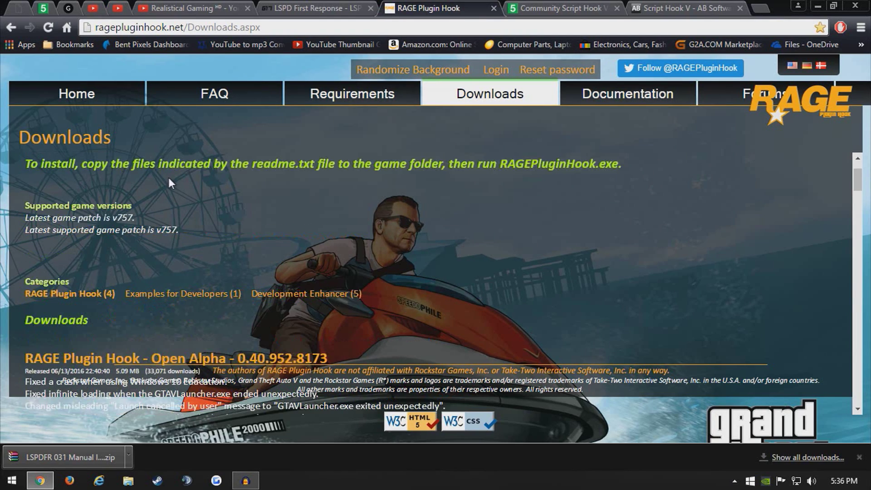
pyautogui.scroll(-6, 141, 240)
pyautogui.scroll(2, 148, 193)
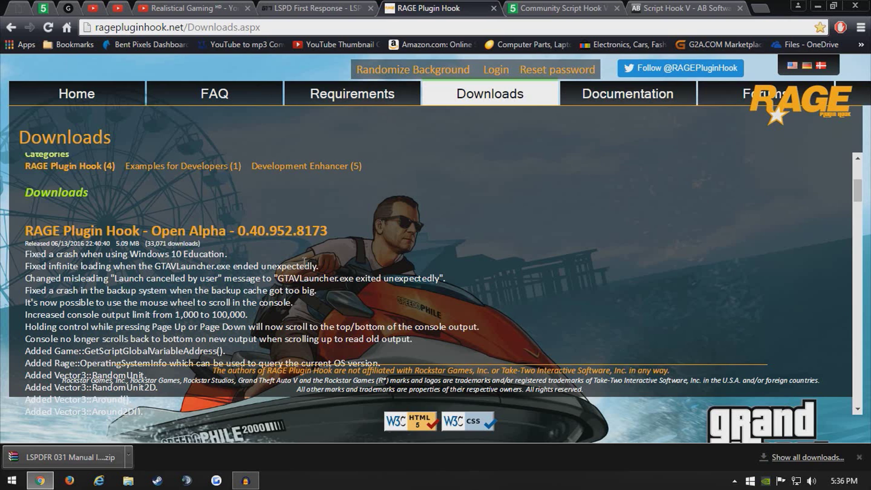
# - Save RAGE Plugin Hook Open Alpha 0.40.952.8173 to Downloads
pyautogui.click(136, 233)
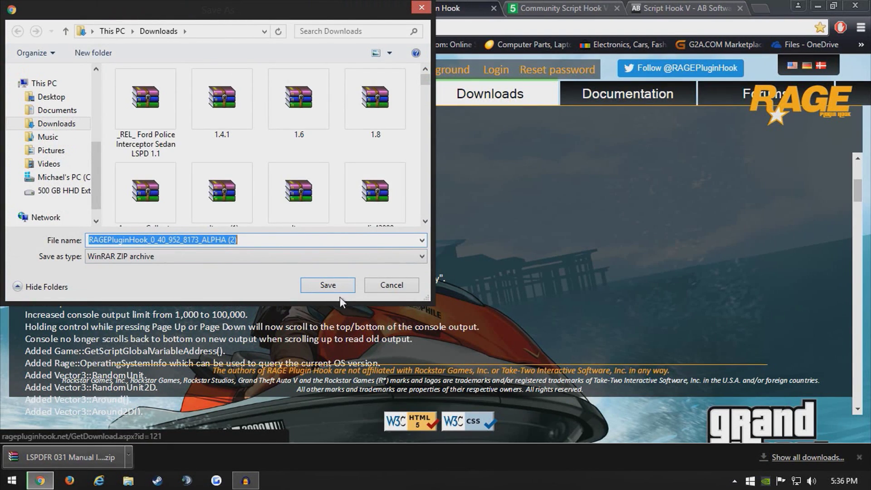
pyautogui.click(327, 285)
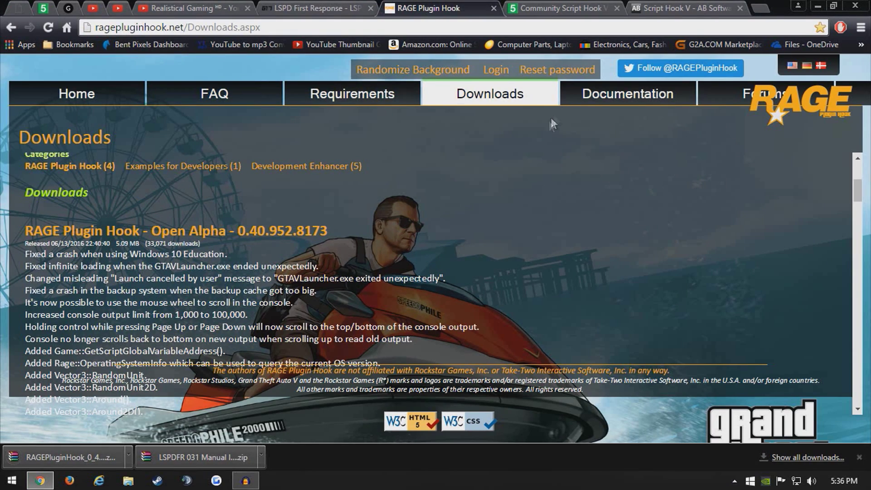
pyautogui.click(562, 3)
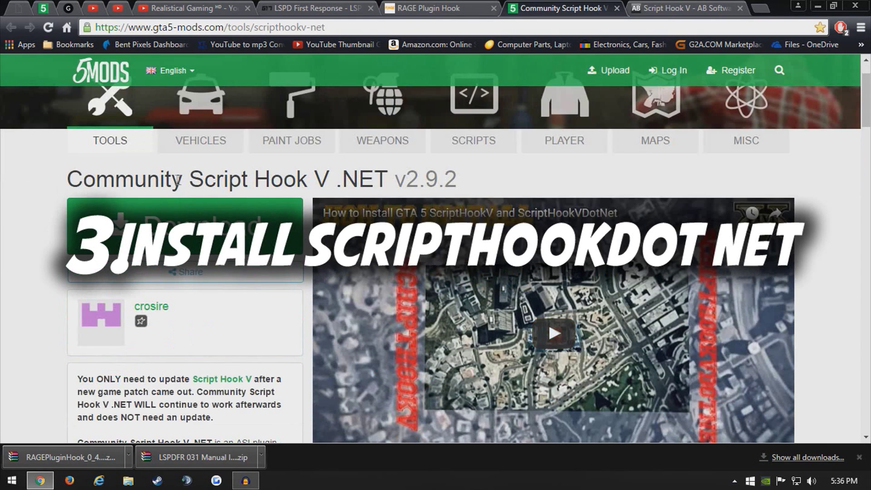
# - Save ScriptHookVDotNet.zip v2.9.2 from the GitHub releases page to Downloads
pyautogui.click(184, 291)
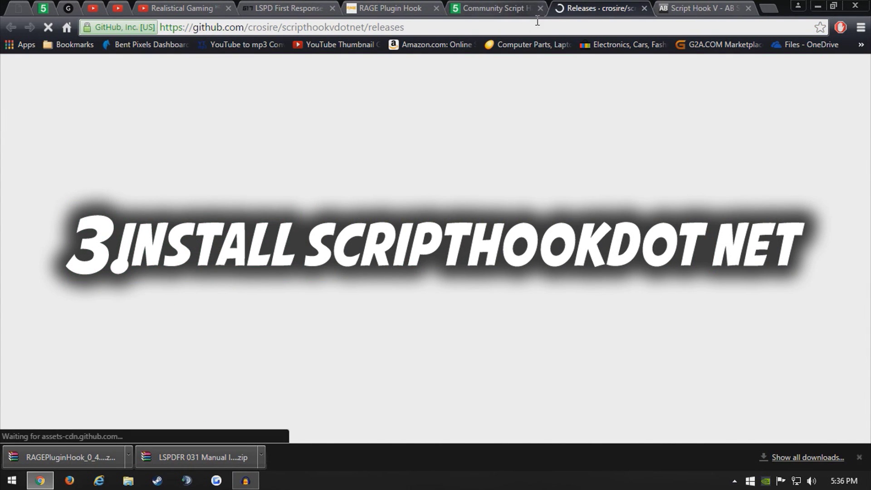
pyautogui.scroll(-3, 353, 326)
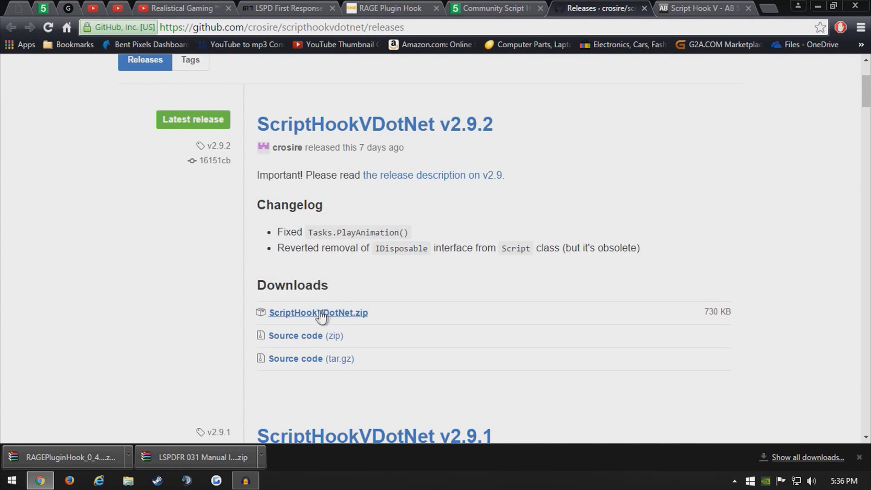
pyautogui.click(321, 314)
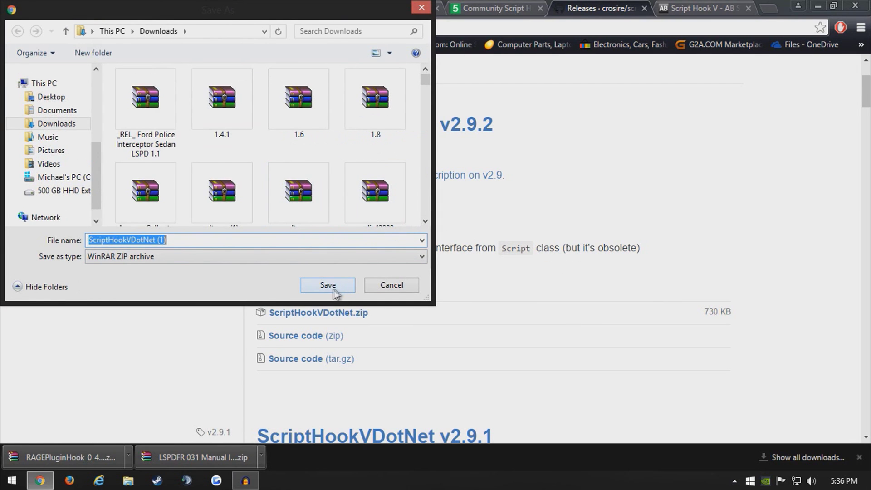
pyautogui.click(326, 286)
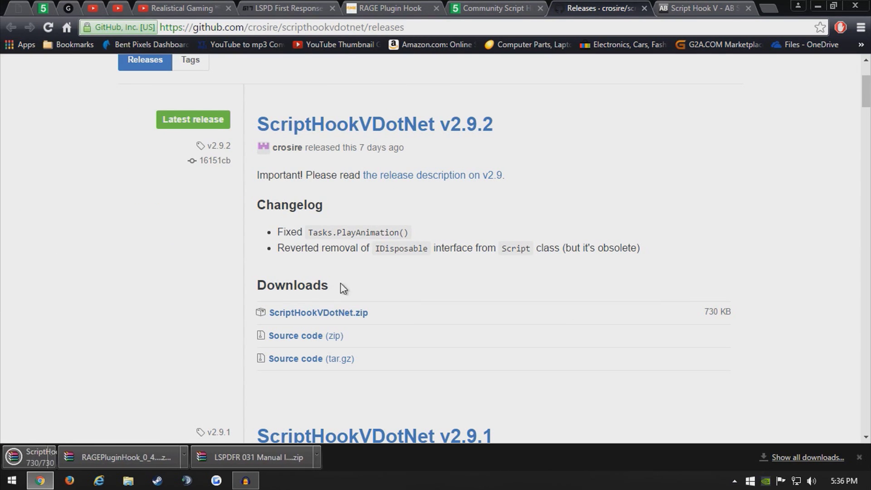
# - Confirm Script Hook V v1.0.757.4 supports patch 757.4 and save its zip to Downloads
pyautogui.click(695, 7)
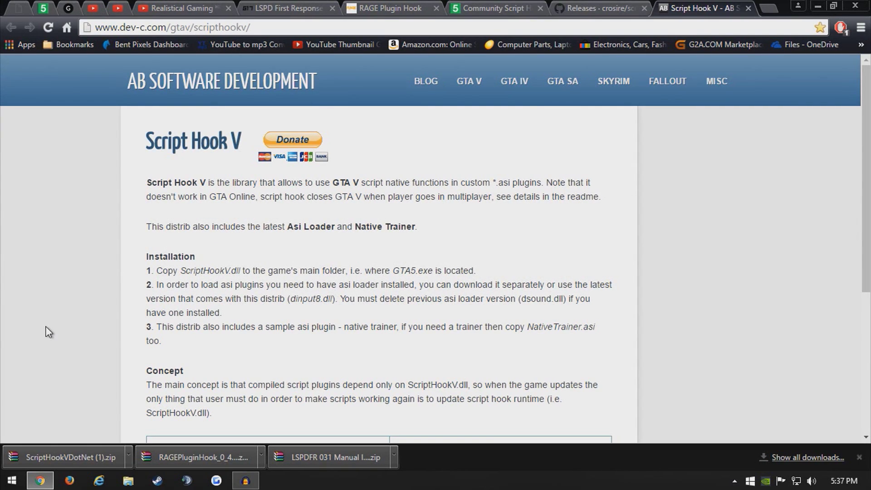
pyautogui.scroll(-3, 47, 330)
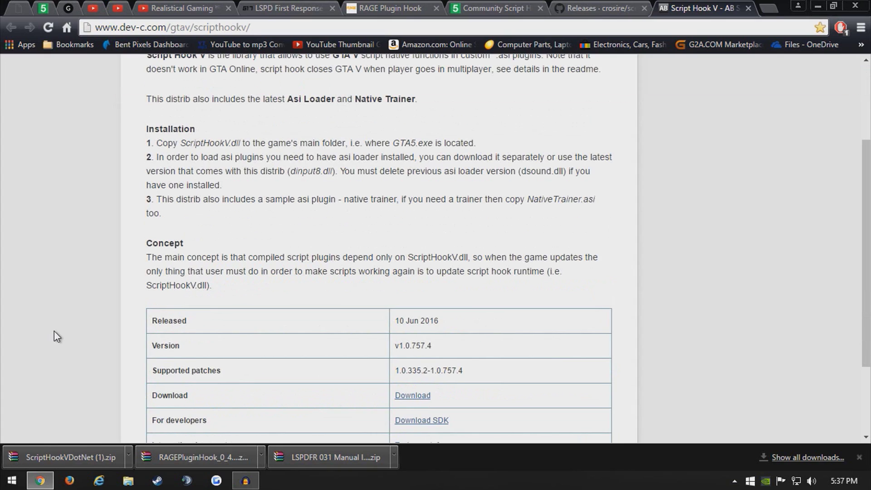
pyautogui.scroll(-1, 259, 301)
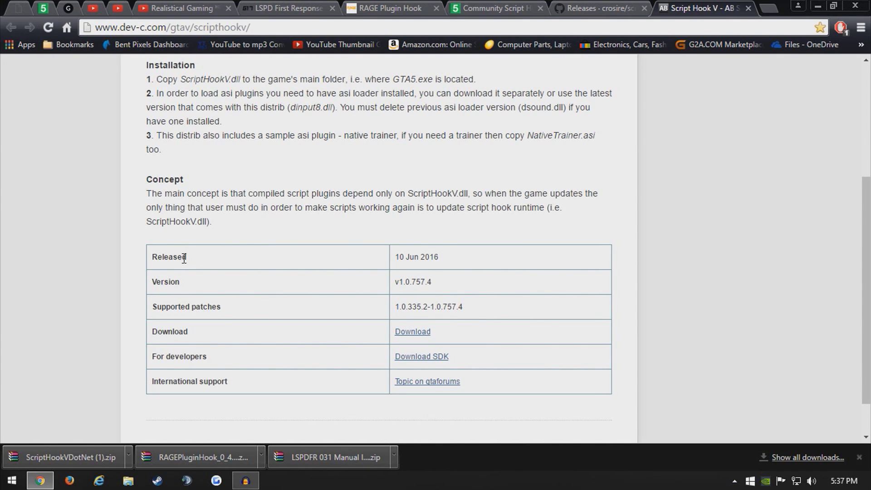
pyautogui.doubleClick(429, 281)
pyautogui.click(414, 279)
pyautogui.moveTo(405, 306); pyautogui.dragTo(466, 308)
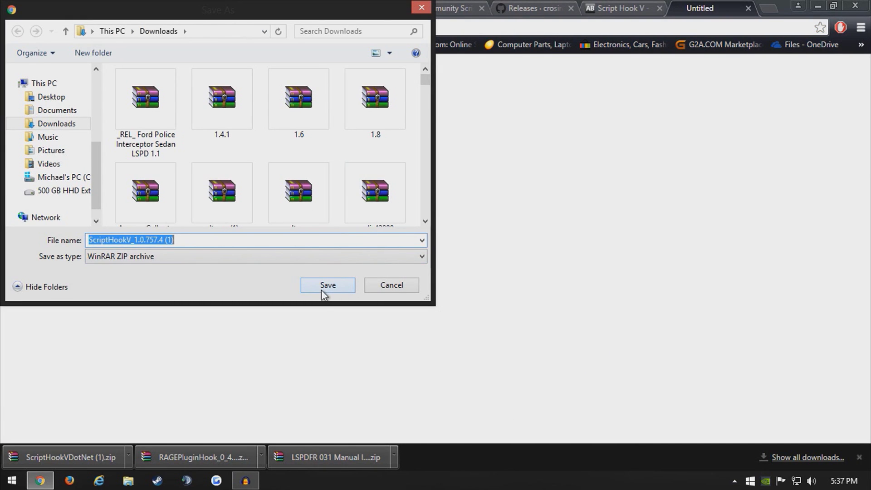
pyautogui.click(322, 292)
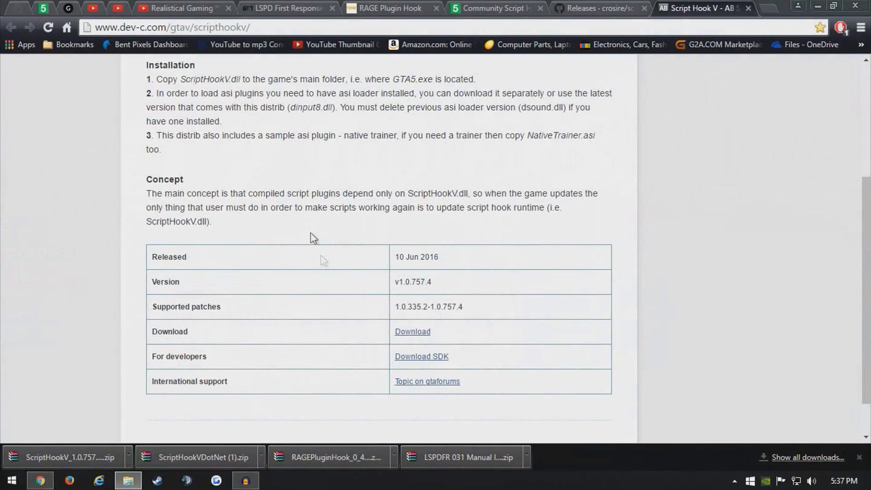
pyautogui.press('super+e')
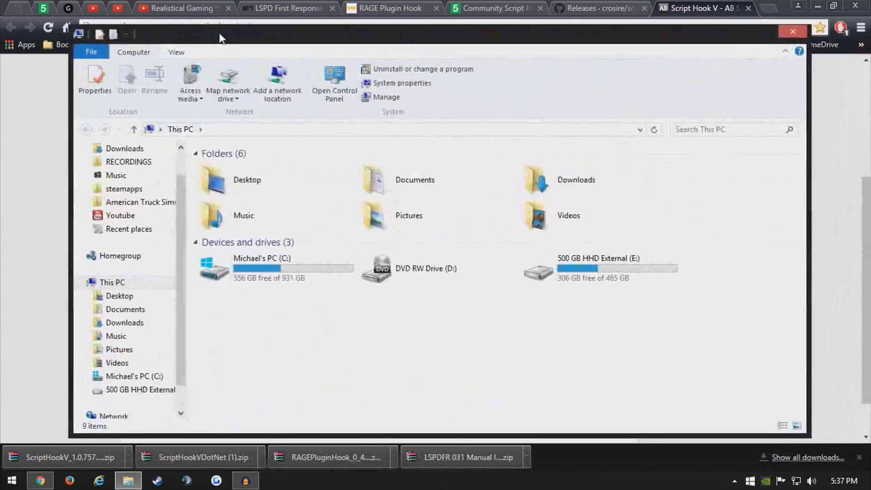
# - Navigate File Explorer through steamapps and common into the Grand Theft Auto V folder
pyautogui.moveTo(219, 33); pyautogui.dragTo(204, 37)
pyautogui.click(110, 192)
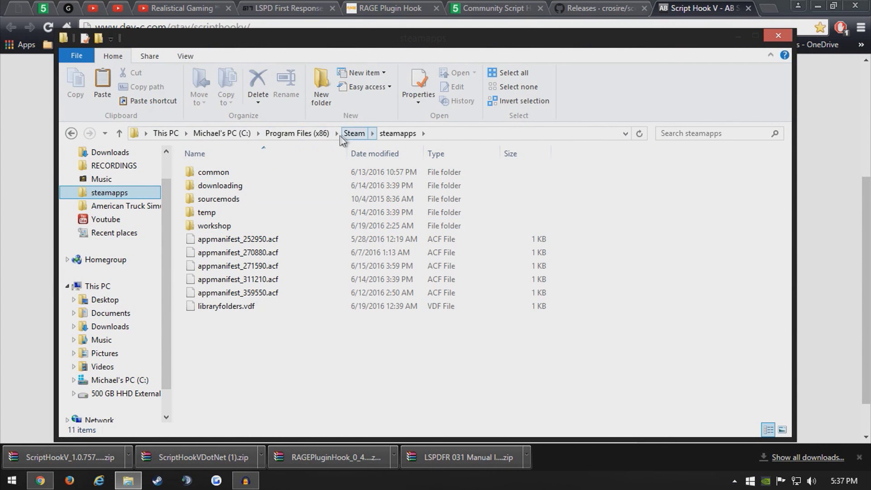
pyautogui.doubleClick(219, 172)
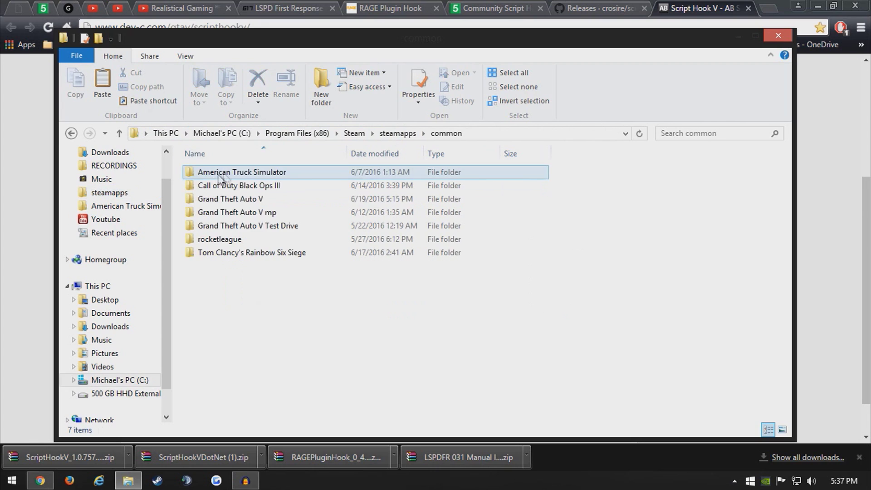
pyautogui.click(255, 200)
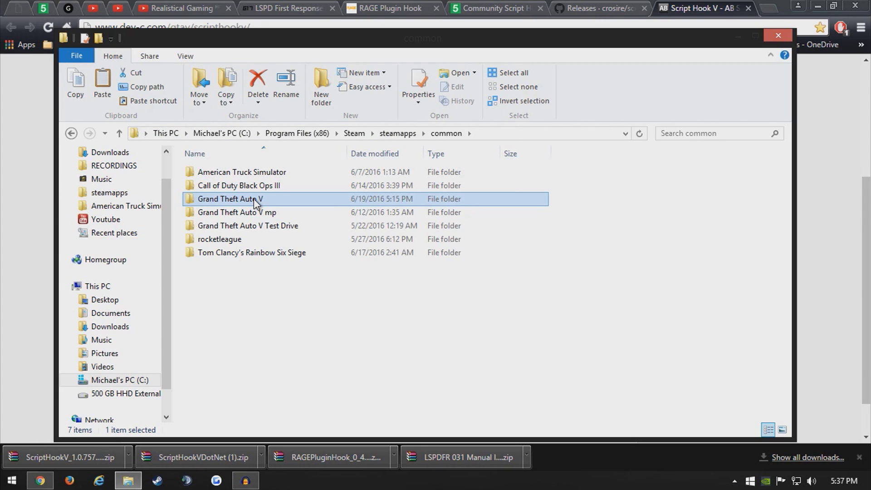
pyautogui.doubleClick(254, 198)
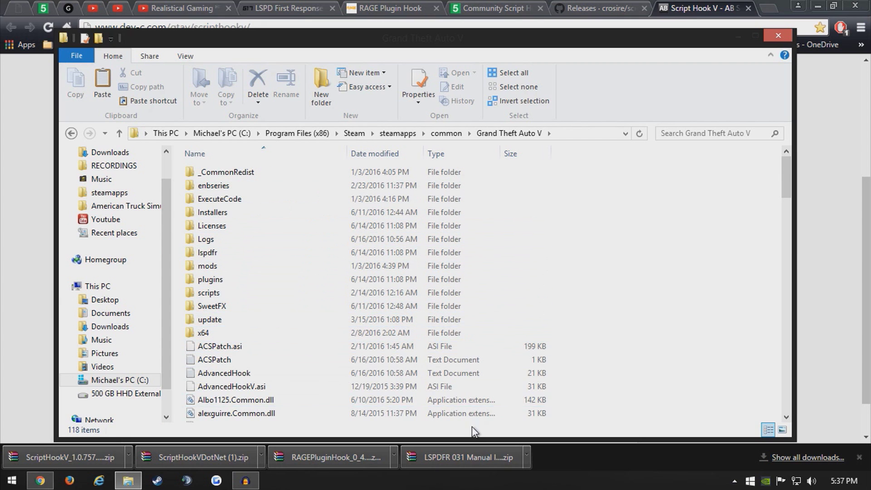
pyautogui.click(452, 458)
# - Dismiss the WinRAR trial notice and browse the LSPDFR archive's folders, including plugins
pyautogui.click(435, 418)
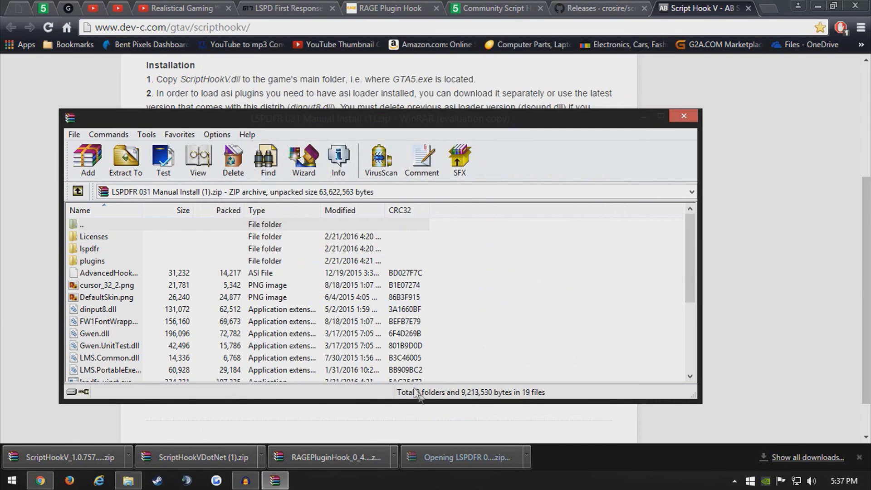
pyautogui.click(127, 240)
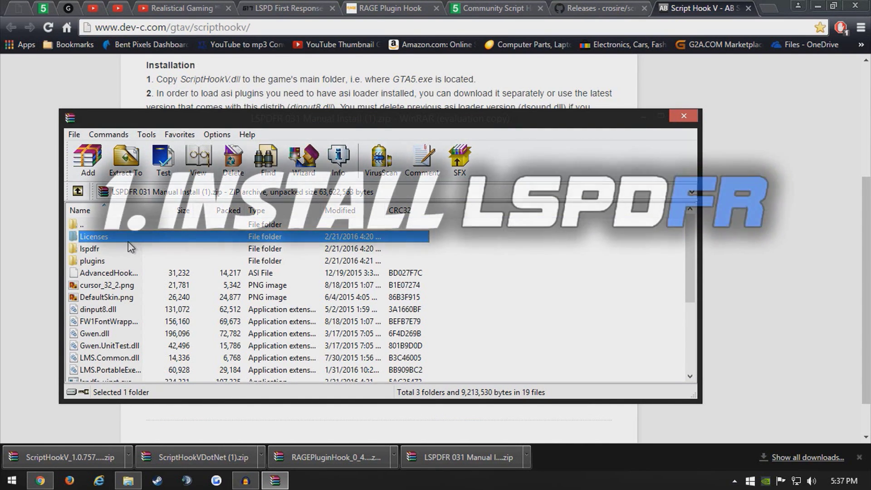
pyautogui.scroll(-5, 166, 327)
pyautogui.scroll(5, 170, 333)
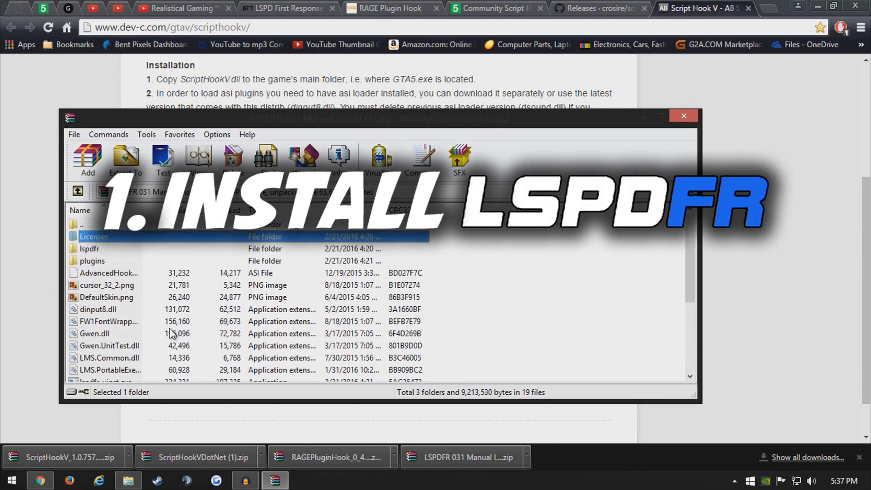
pyautogui.scroll(-4, 124, 290)
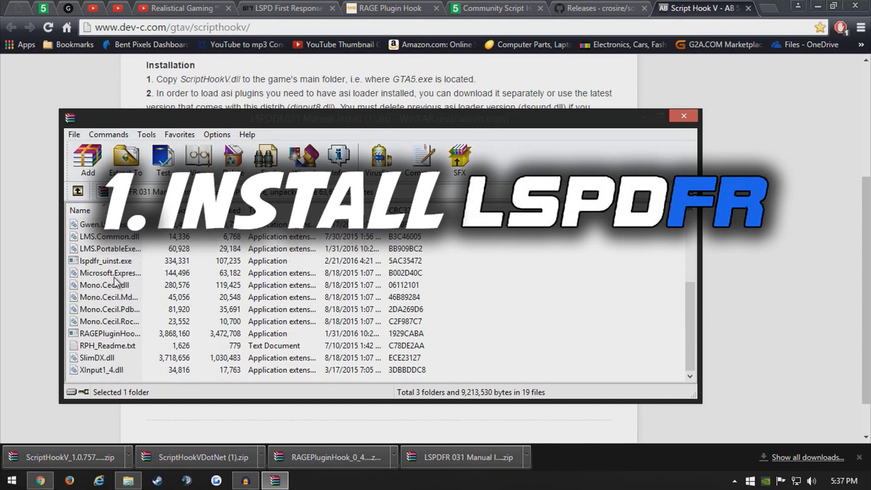
pyautogui.scroll(3, 133, 330)
pyautogui.scroll(-3, 132, 331)
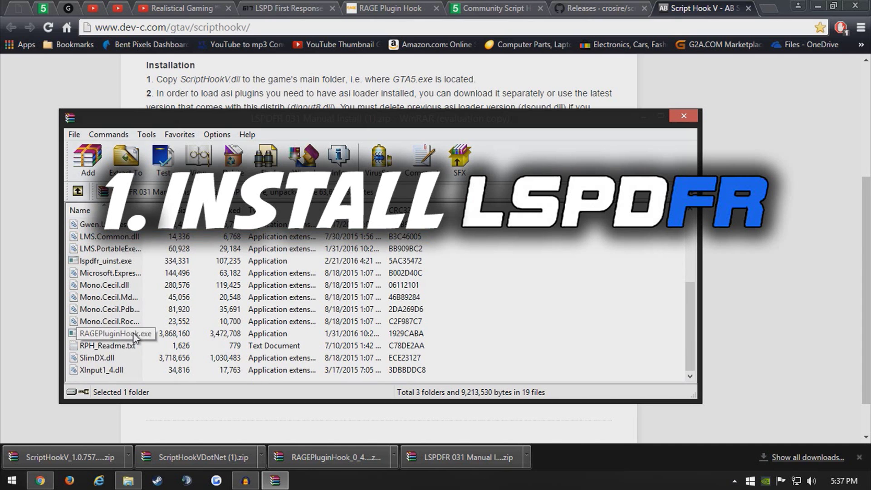
pyautogui.scroll(3, 134, 333)
pyautogui.doubleClick(93, 262)
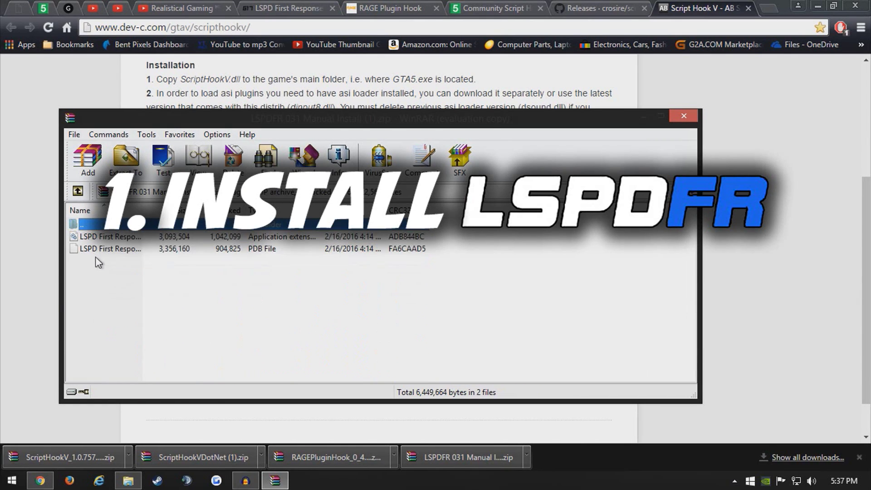
pyautogui.click(80, 195)
# - Select all 3 folders and 19 files and drag them into the Grand Theft Auto V folder
pyautogui.click(162, 324)
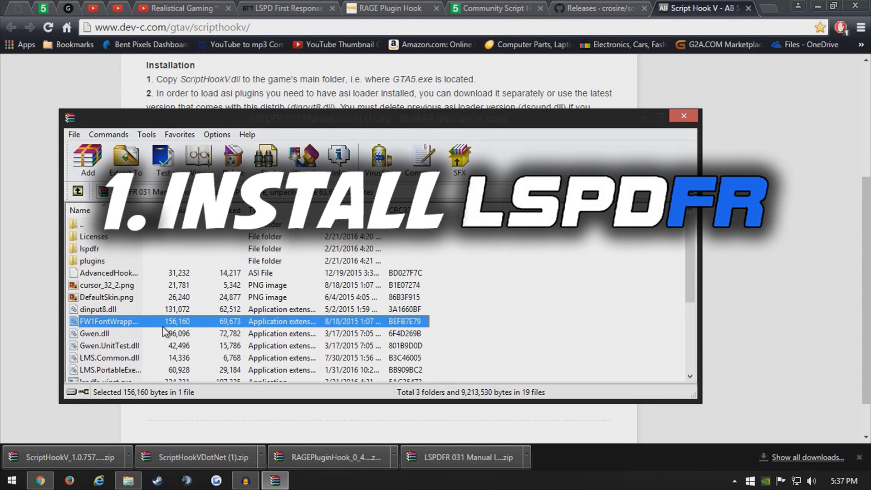
pyautogui.hotkey('ctrl', 'a')
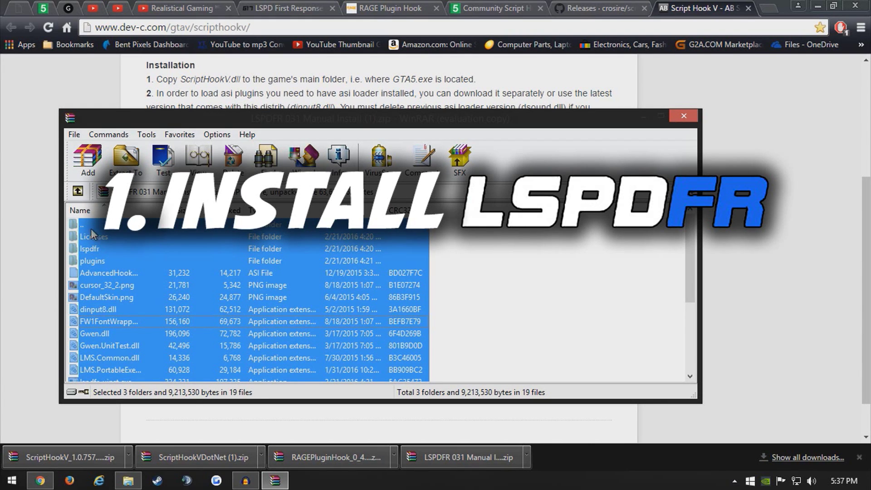
pyautogui.scroll(-4, 115, 309)
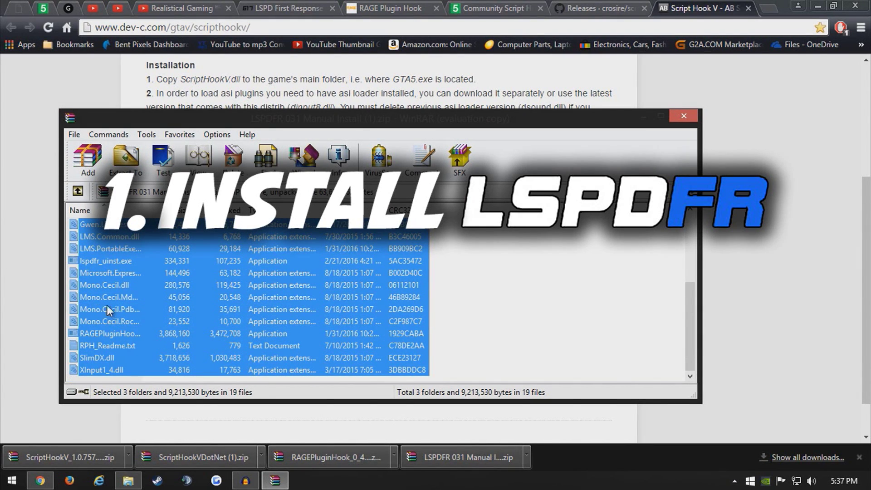
pyautogui.moveTo(195, 333); pyautogui.dragTo(440, 456)
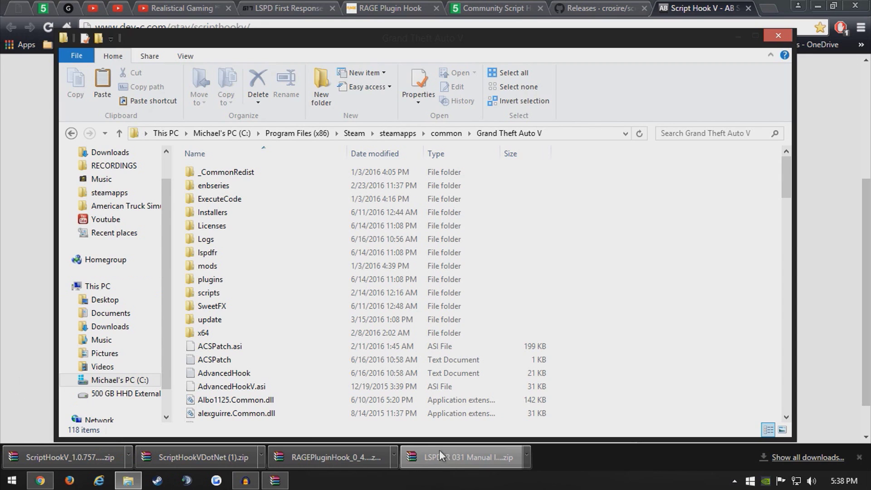
# - Copy the RAGEPluginHook archive's 2 folders and 15 files, excluding SDK, into Grand Theft Auto V
pyautogui.click(339, 458)
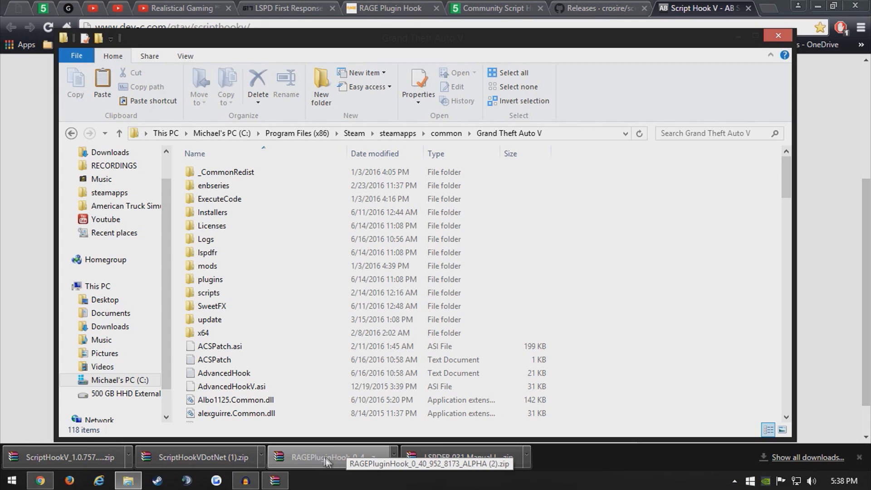
pyautogui.click(439, 417)
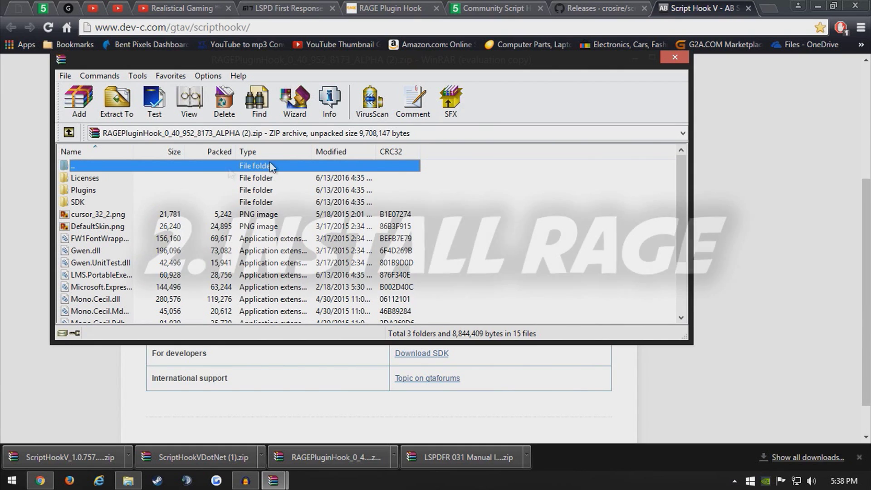
pyautogui.click(103, 205)
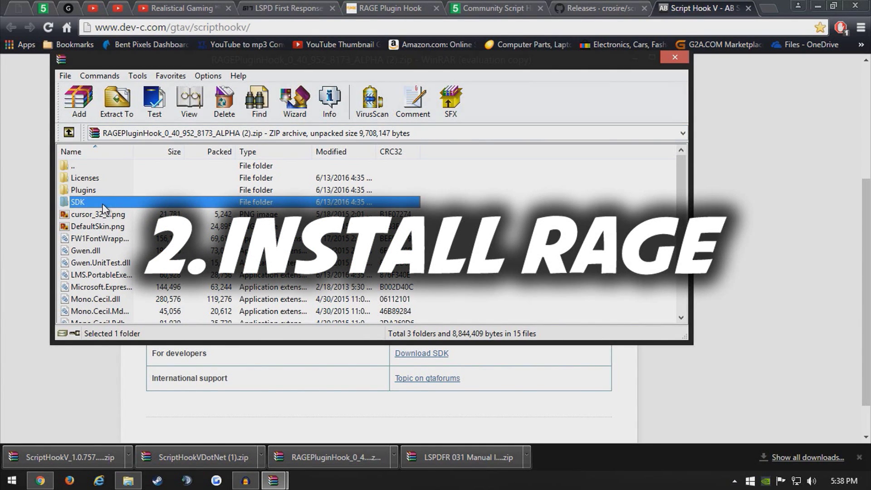
pyautogui.hotkey('ctrl', 'a')
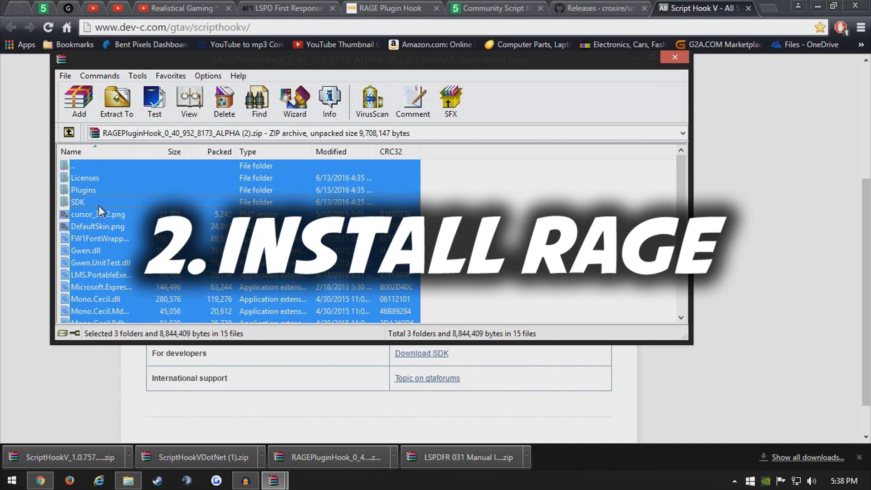
pyautogui.keyDown('ctrl'); pyautogui.click(82, 202); pyautogui.keyUp('ctrl')
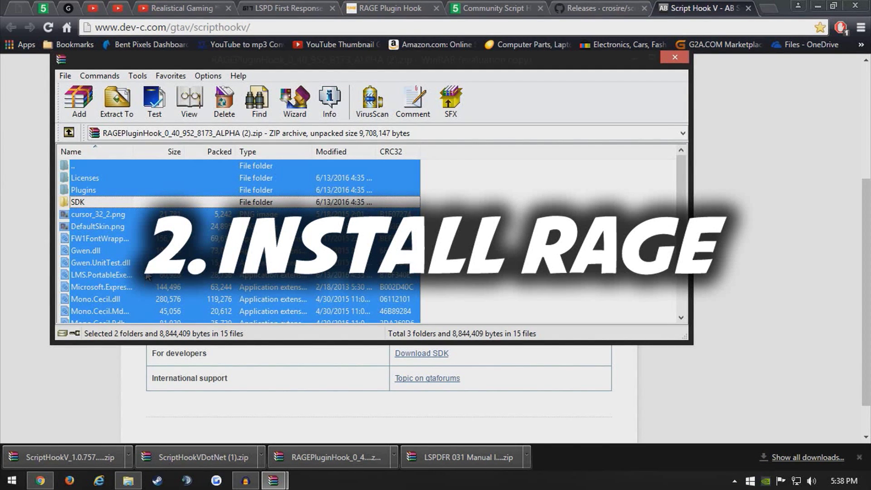
pyautogui.moveTo(123, 243); pyautogui.dragTo(443, 456)
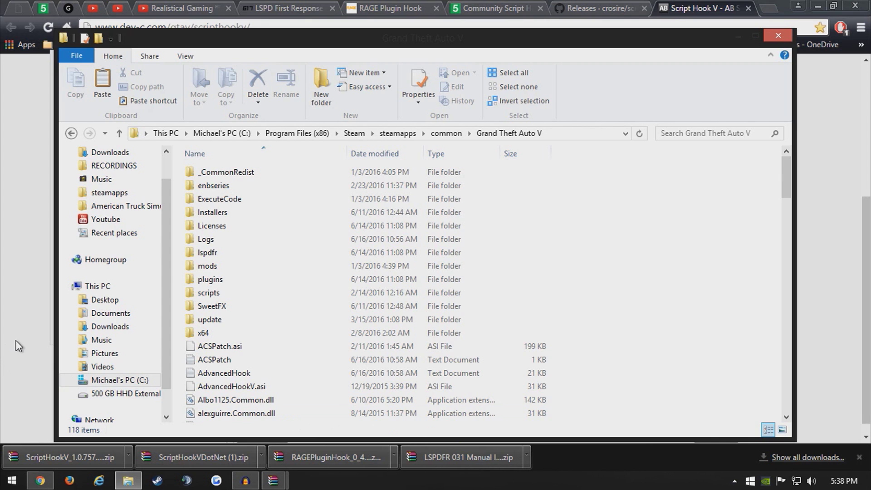
pyautogui.click(18, 346)
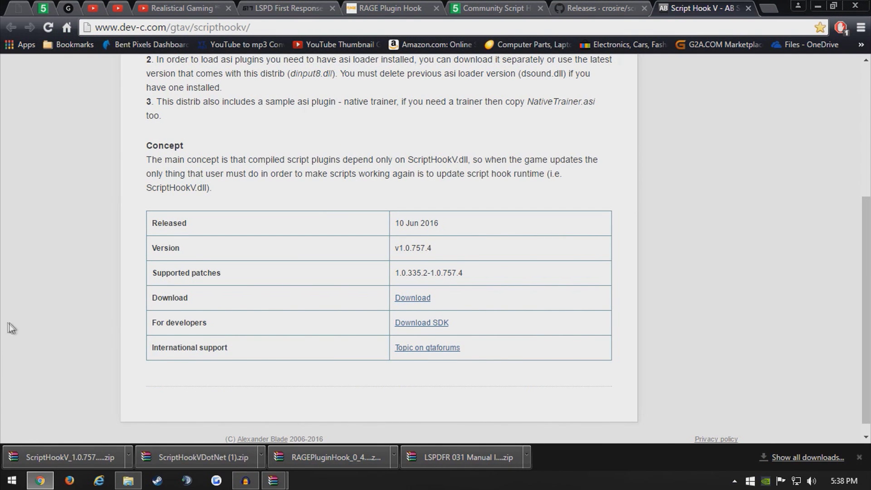
# - Drag the ScriptHookVDotNet ASI, DLL, INI and XML files from WinRAR into the GTA V folder
pyautogui.click(202, 458)
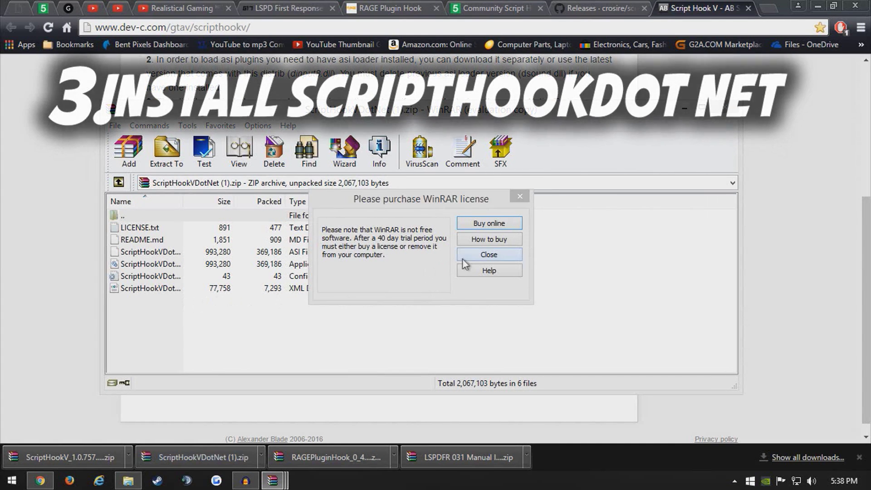
pyautogui.click(463, 257)
pyautogui.moveTo(142, 308); pyautogui.dragTo(179, 254)
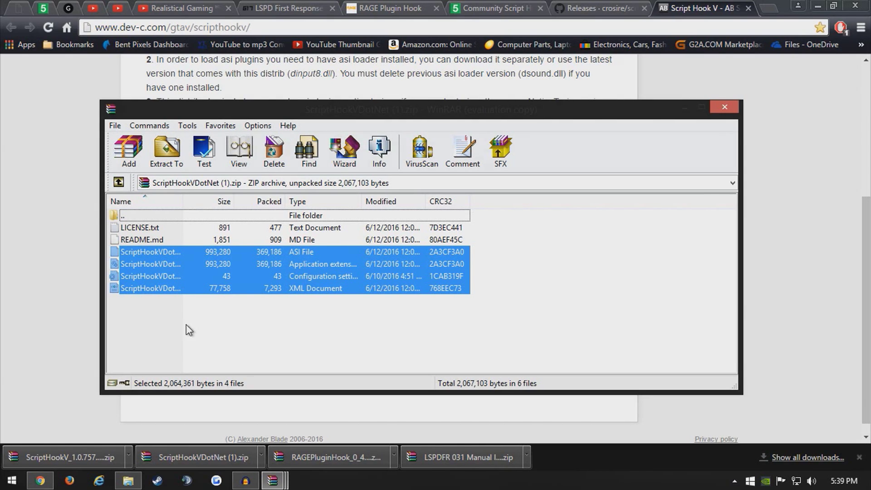
pyautogui.moveTo(159, 269); pyautogui.dragTo(183, 383)
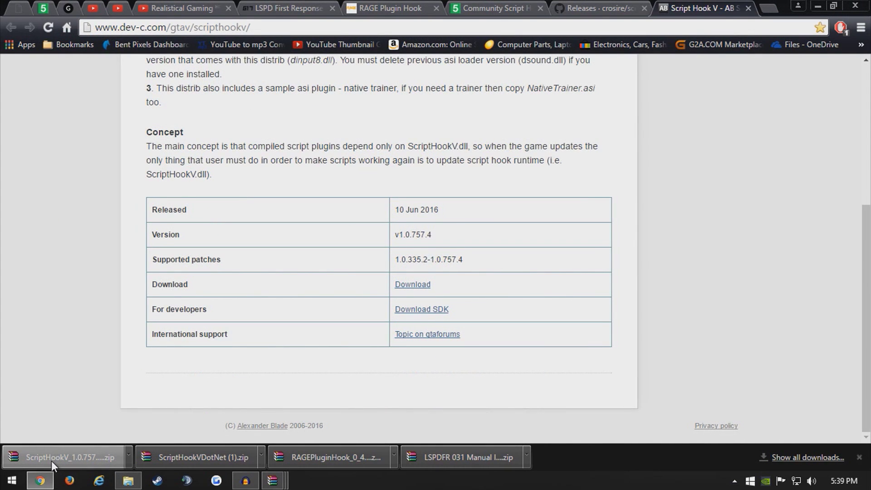
# - Copy dinput8.dll and ScriptHookV.dll from the archive's bin folder, skipping NativeTrainer.asi, into GTA V
pyautogui.click(69, 458)
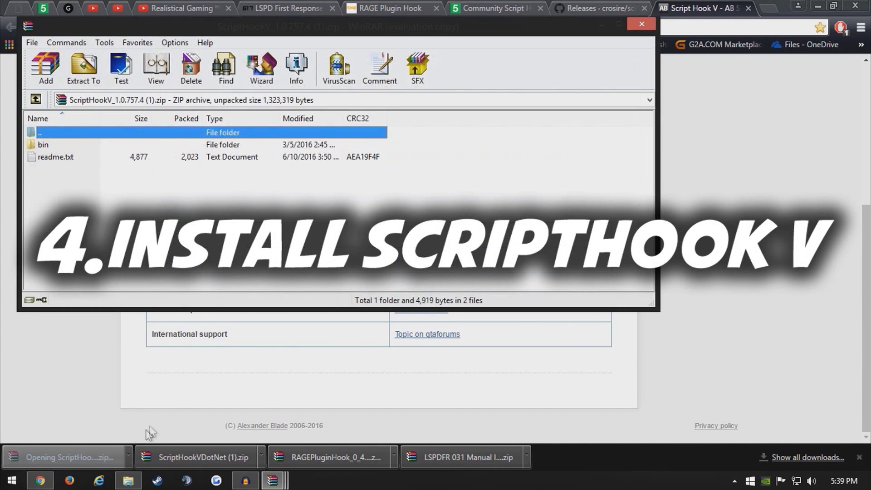
pyautogui.click(442, 417)
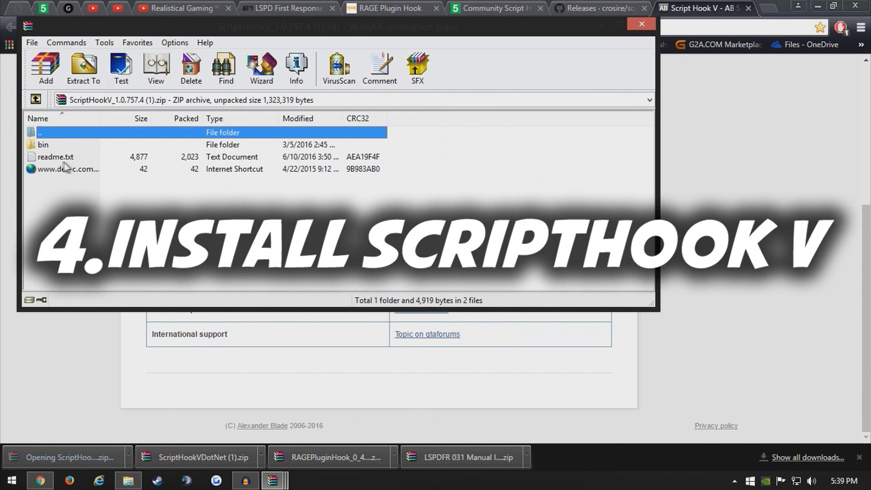
pyautogui.moveTo(50, 194); pyautogui.dragTo(159, 244)
pyautogui.doubleClick(45, 145)
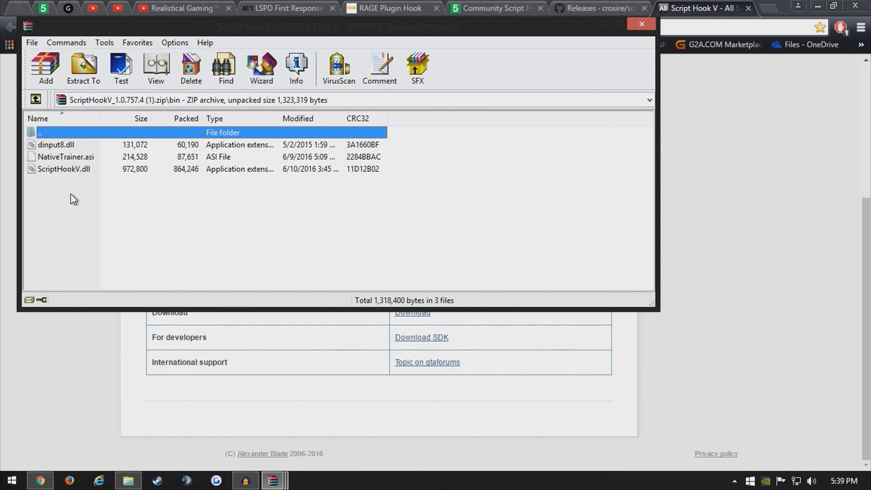
pyautogui.moveTo(58, 188); pyautogui.dragTo(88, 147)
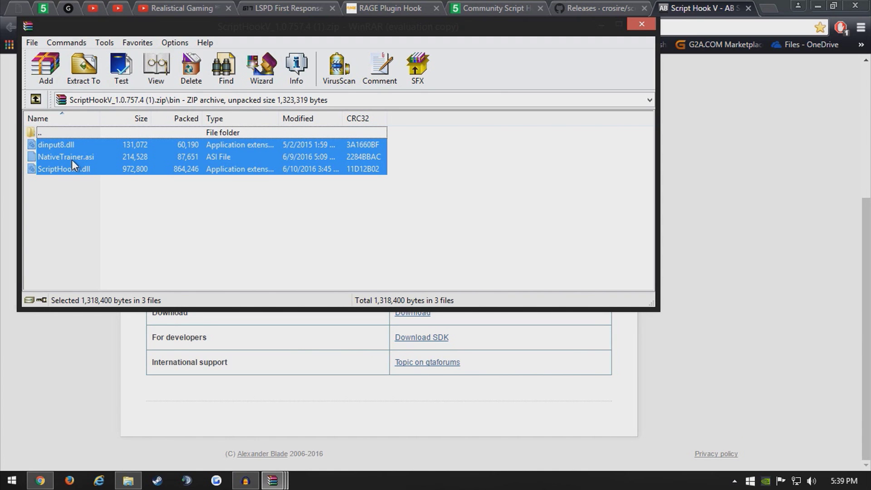
pyautogui.keyDown('ctrl'); pyautogui.click(65, 156); pyautogui.keyUp('ctrl')
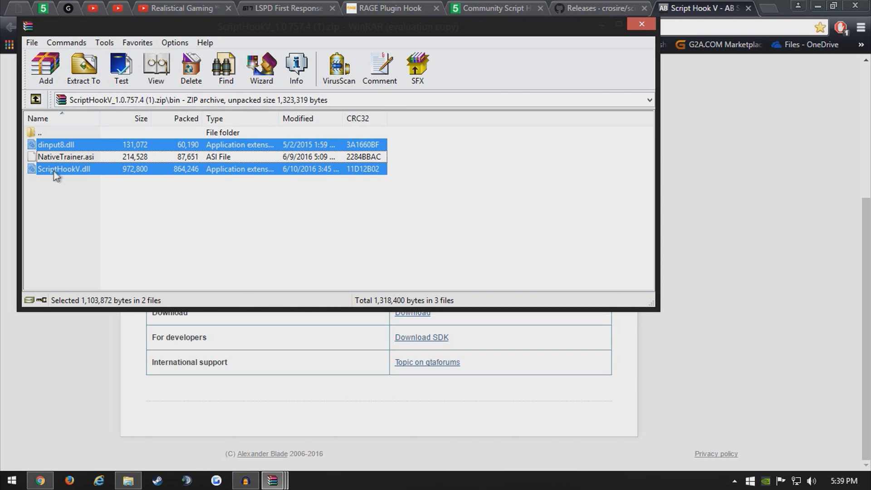
pyautogui.moveTo(54, 169); pyautogui.dragTo(181, 387)
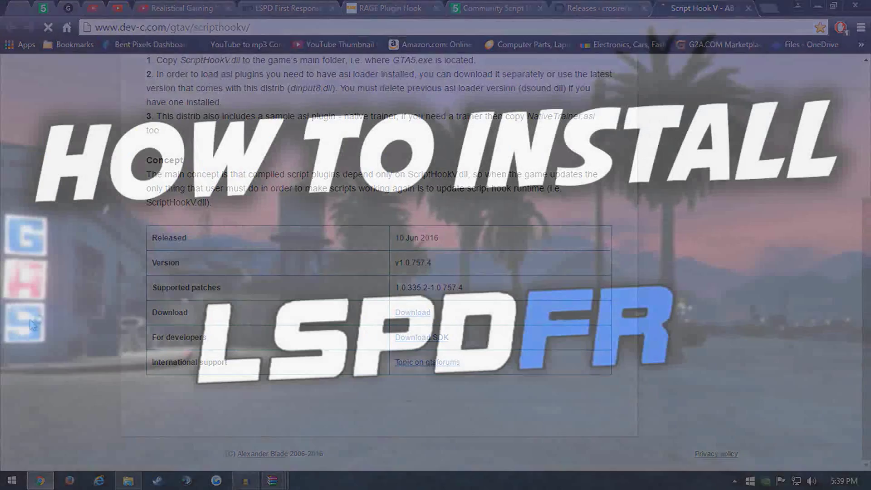